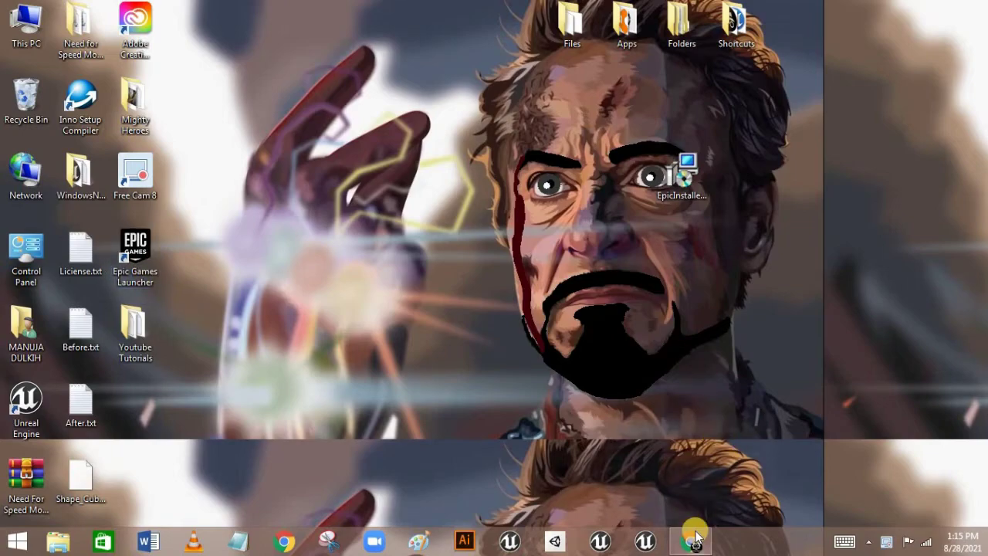
Bring Chrome back and open the 'Download the Epic Games Launcher' search result.
mouse_move(695, 533)
left_click(694, 480)
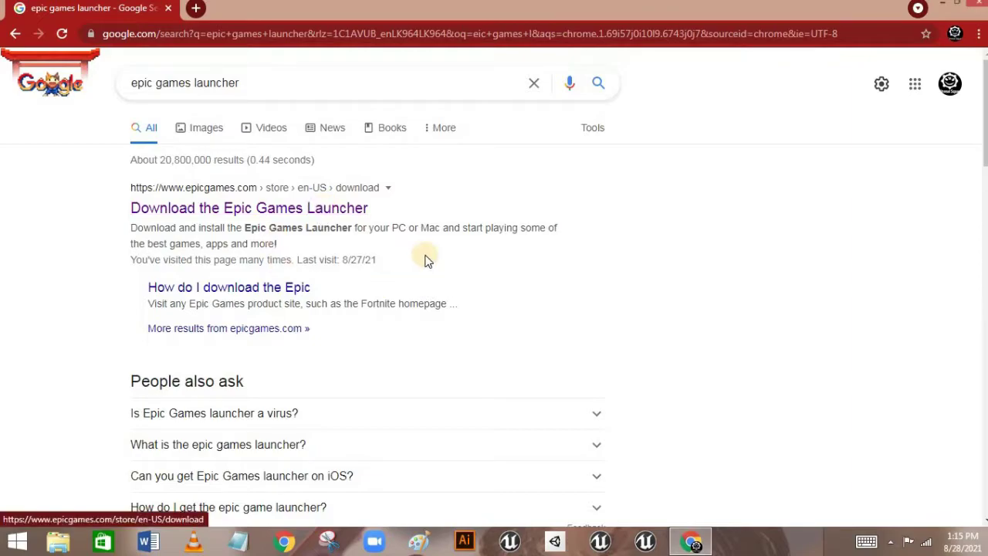
left_click(316, 215)
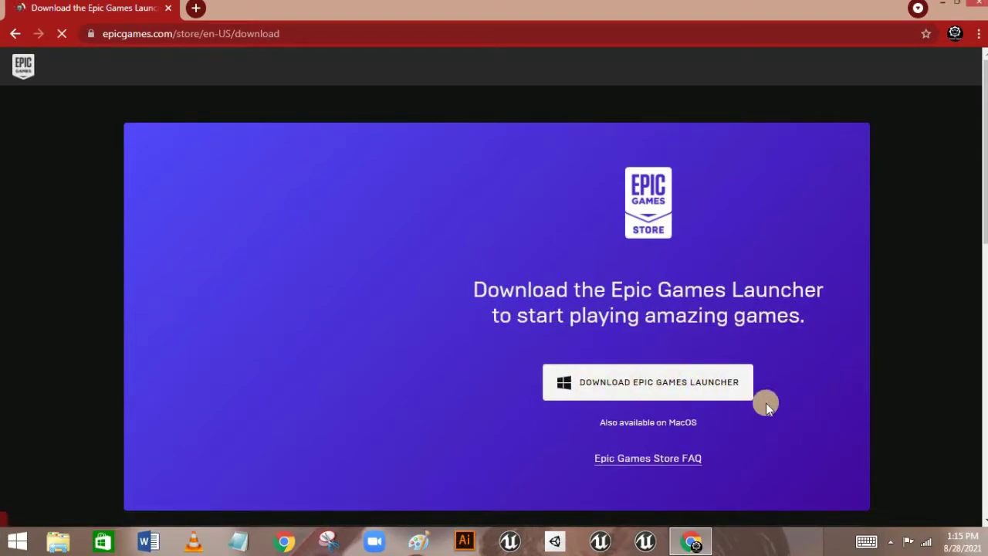
Start downloading the Epic Games Launcher installer.
left_click(699, 381)
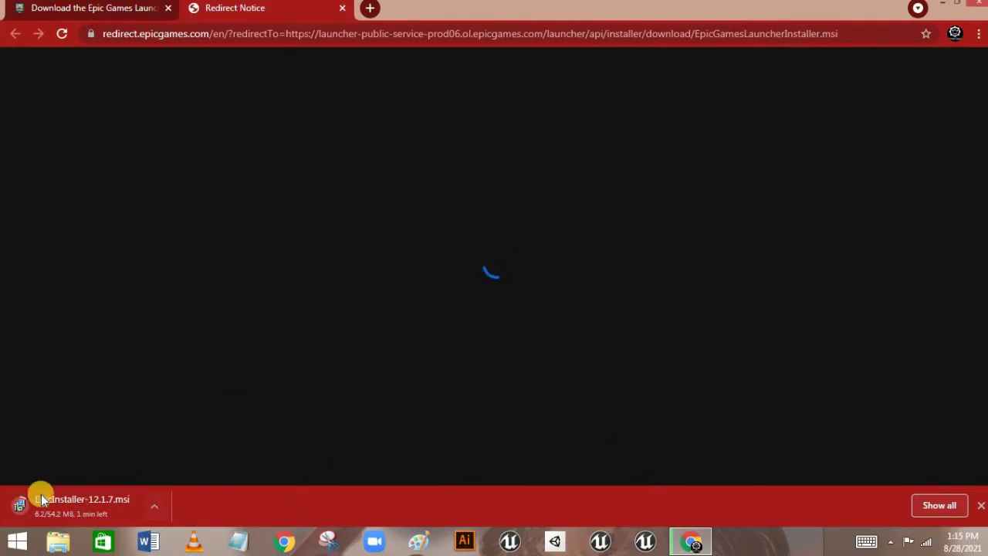
left_click(152, 504)
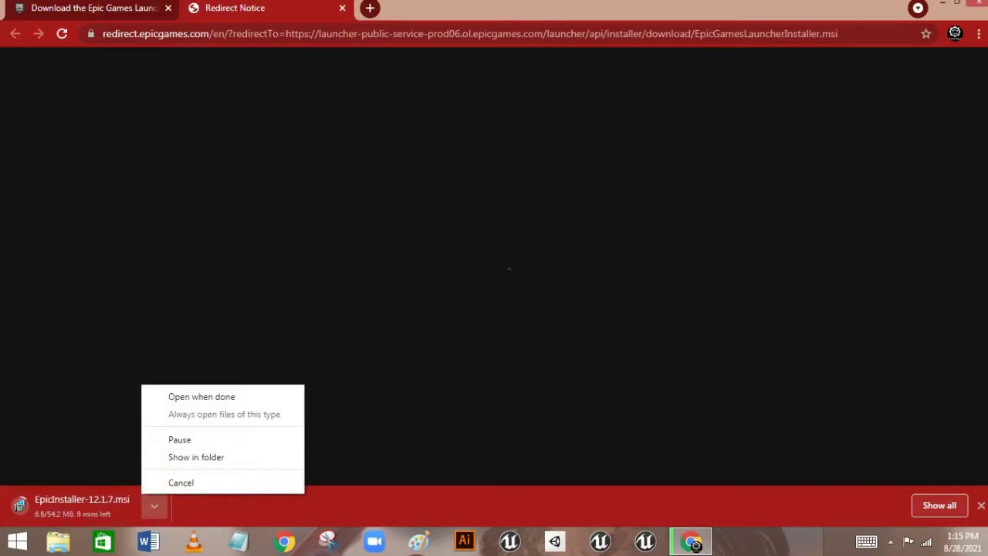
key("Escape")
Cancel the installer download, minimize Chrome, and open the EpicInstaller file on the desktop.
left_click(944, 8)
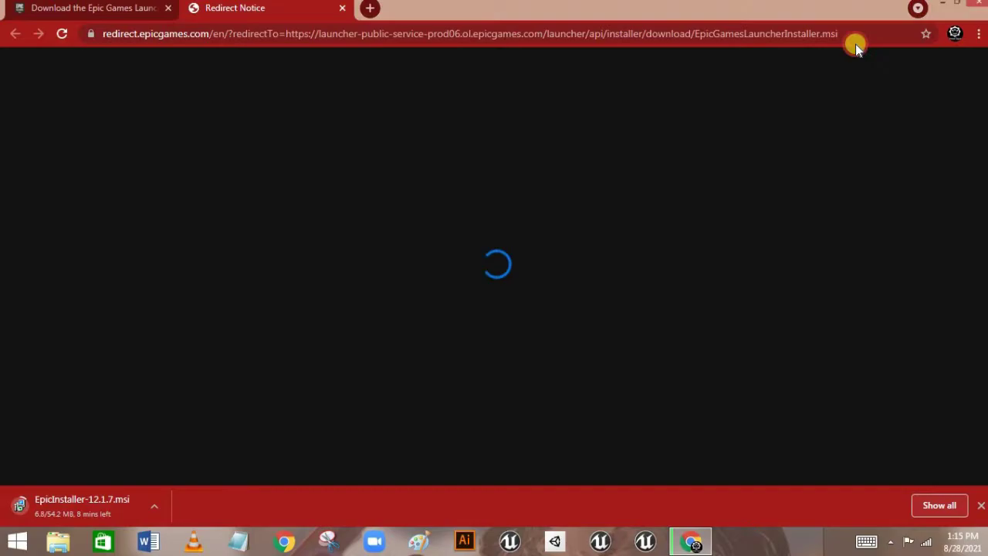
mouse_move(692, 540)
left_click(711, 460)
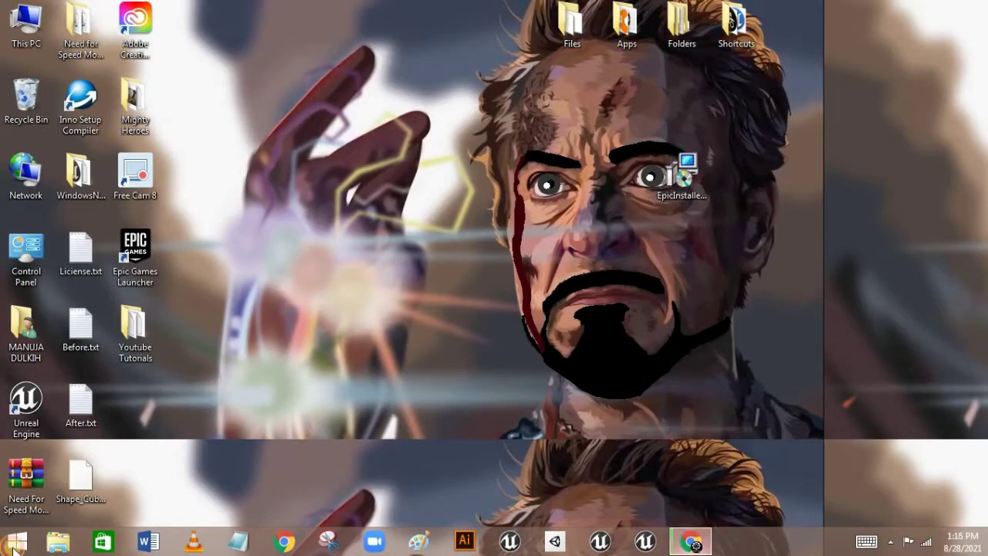
left_click(157, 505)
left_click(178, 480)
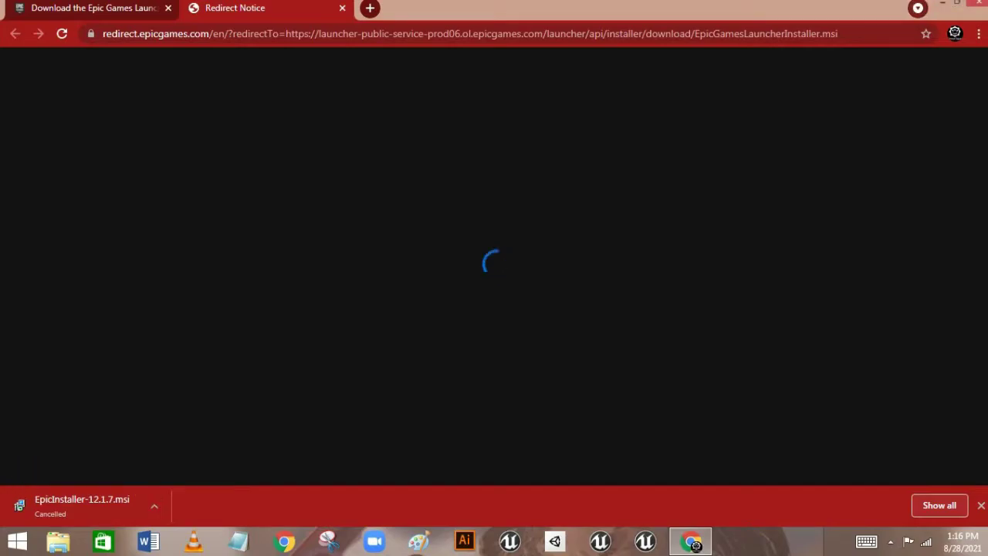
left_click(948, 12)
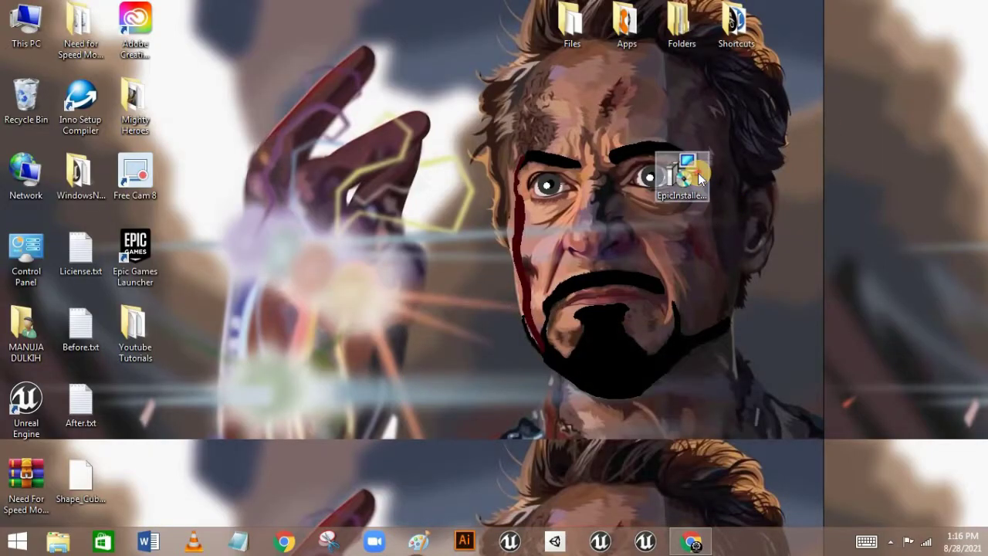
left_click(699, 177)
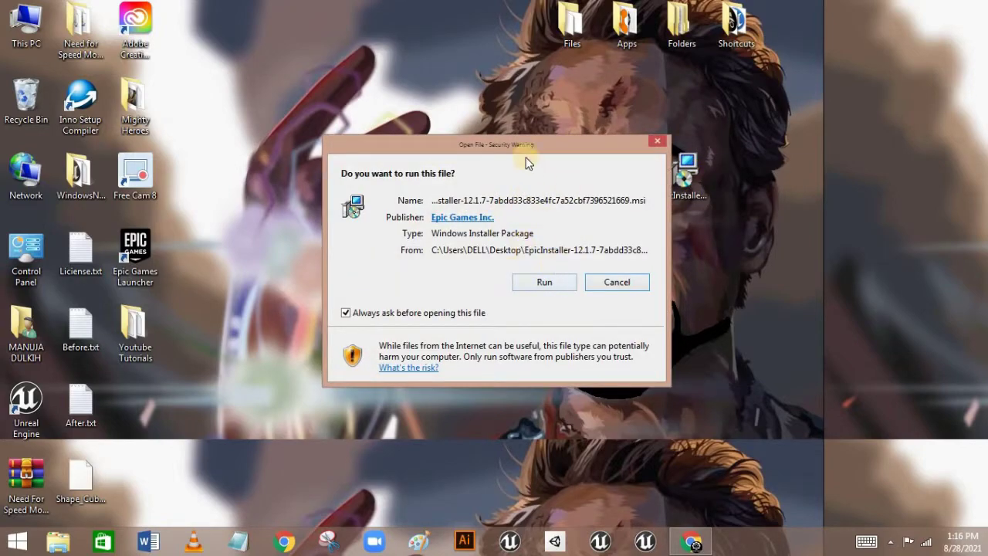
Run the EpicInstaller package, cancel its setup, and launch Epic Games Launcher from the desktop.
left_click(544, 282)
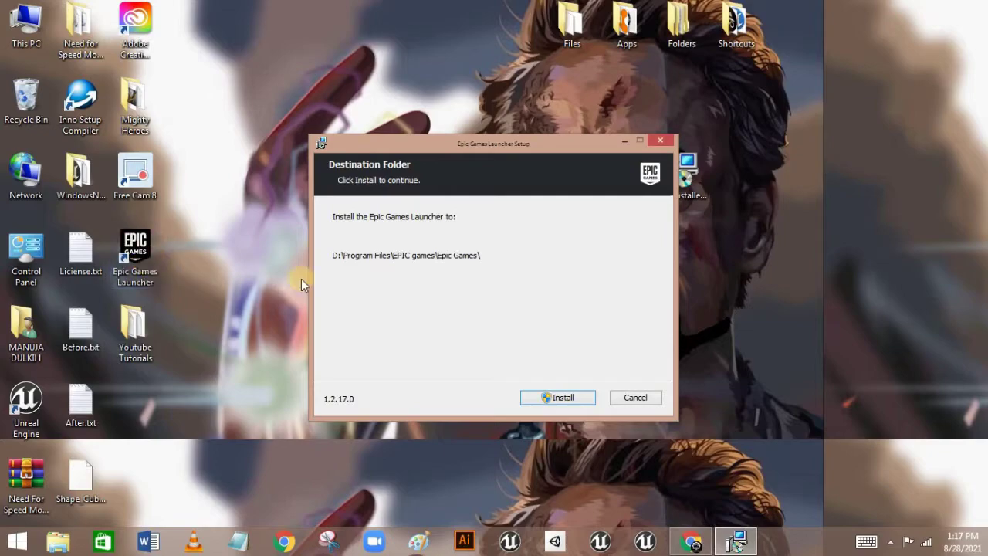
left_click(637, 399)
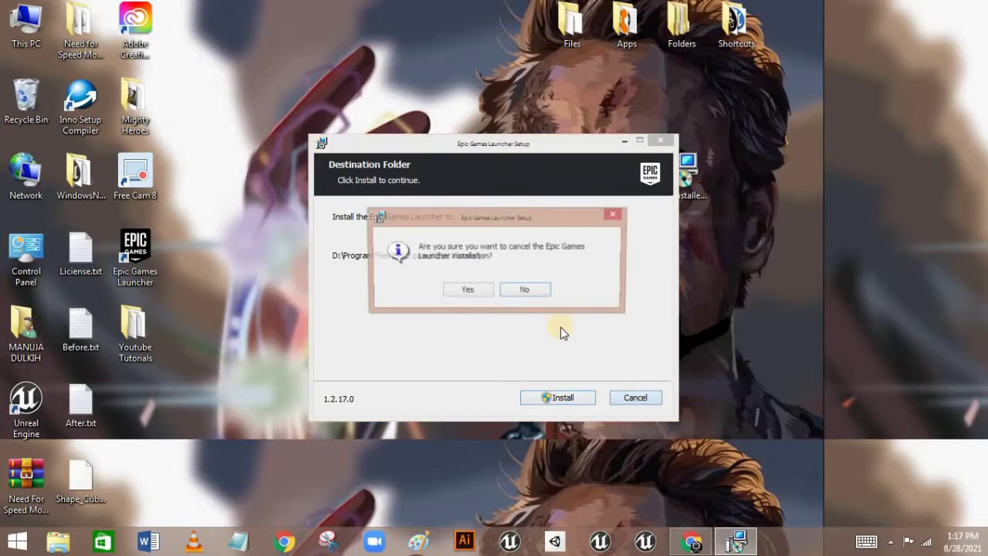
left_click(469, 288)
left_click(569, 397)
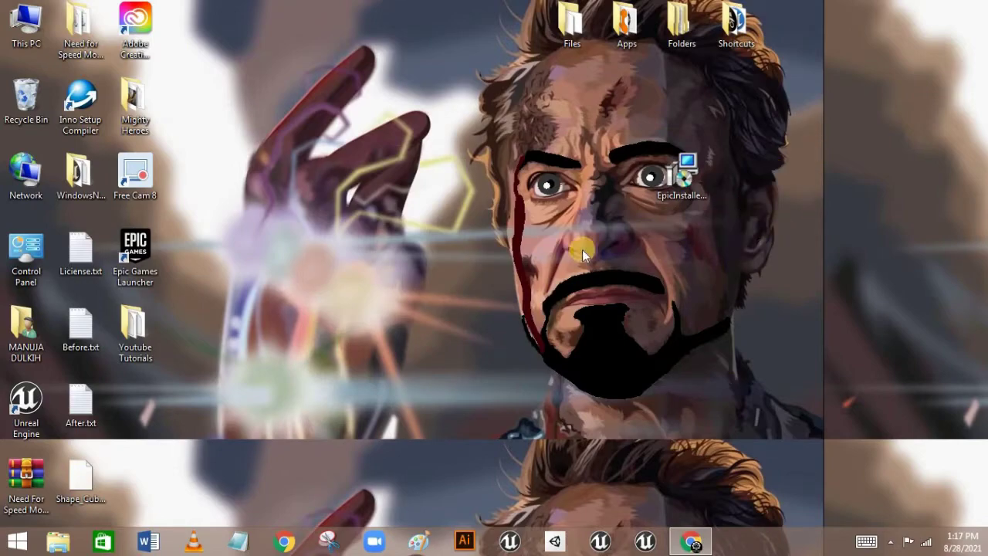
double_click(141, 261)
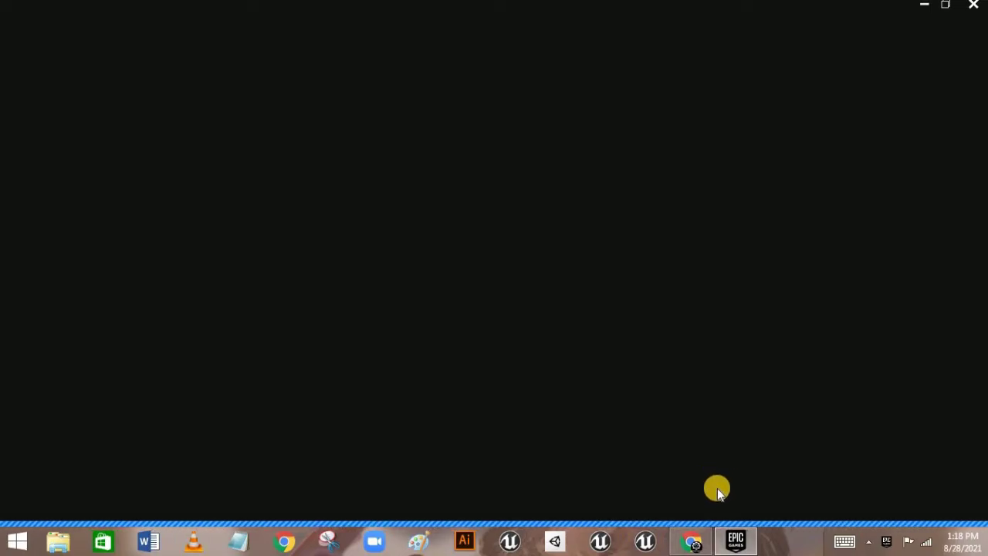
Switch back to Chrome on the Epic Games sign-in page.
left_click(692, 541)
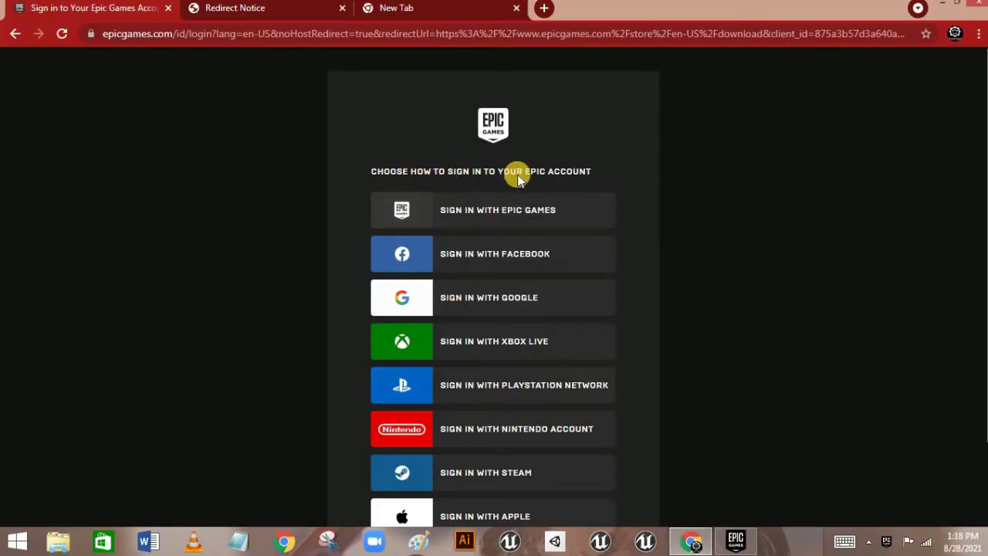
Scroll down the sign-in page and follow the Sign Up link.
scroll(578, 214, "down", 2)
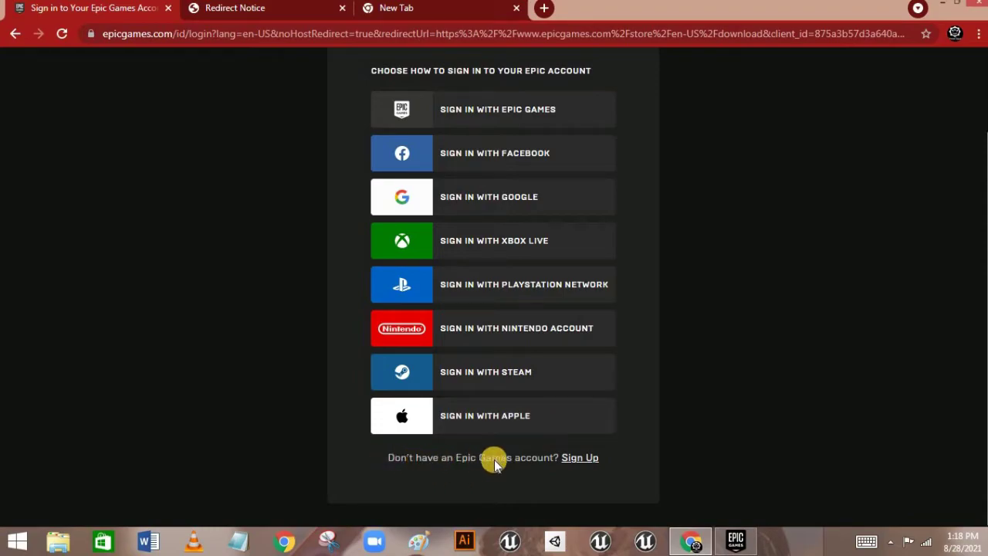
left_click(584, 461)
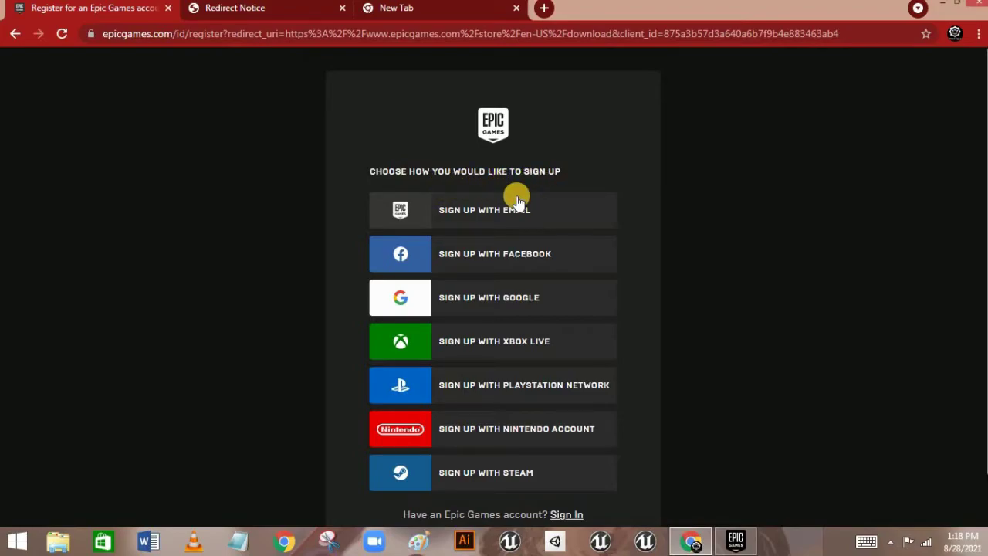
Choose 'Sign up with Google' on the Epic Games registration page.
scroll(463, 285, "down", 2)
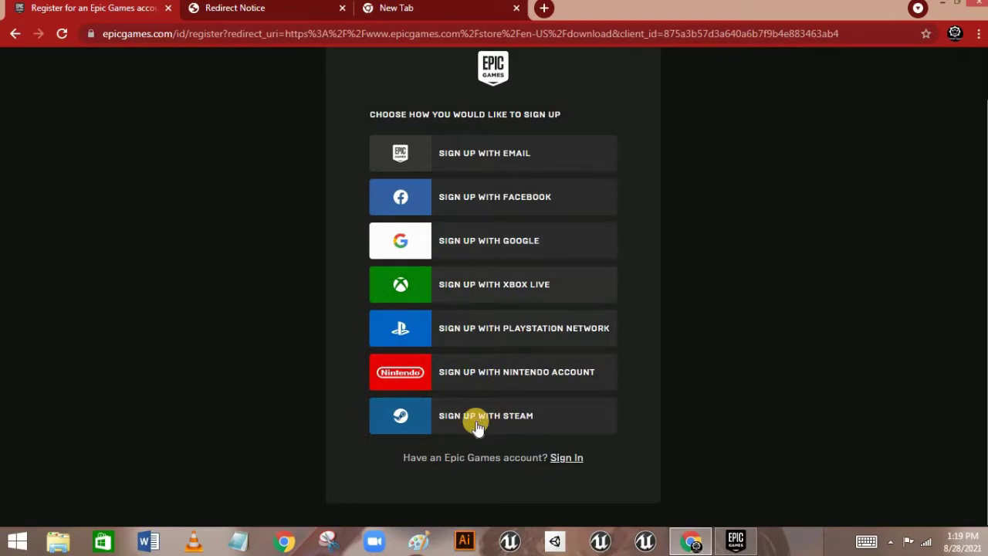
left_click(488, 247)
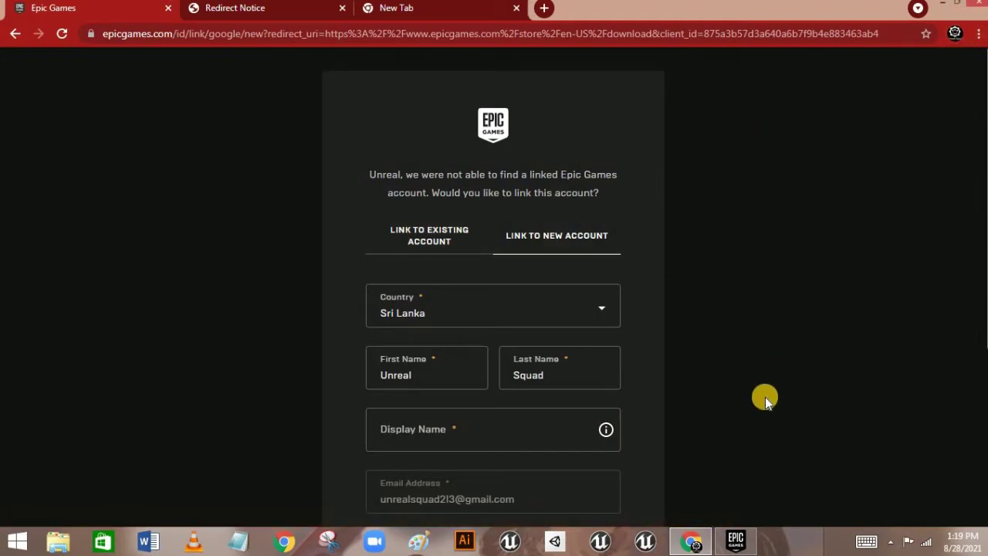
scroll(487, 402, "down", 2)
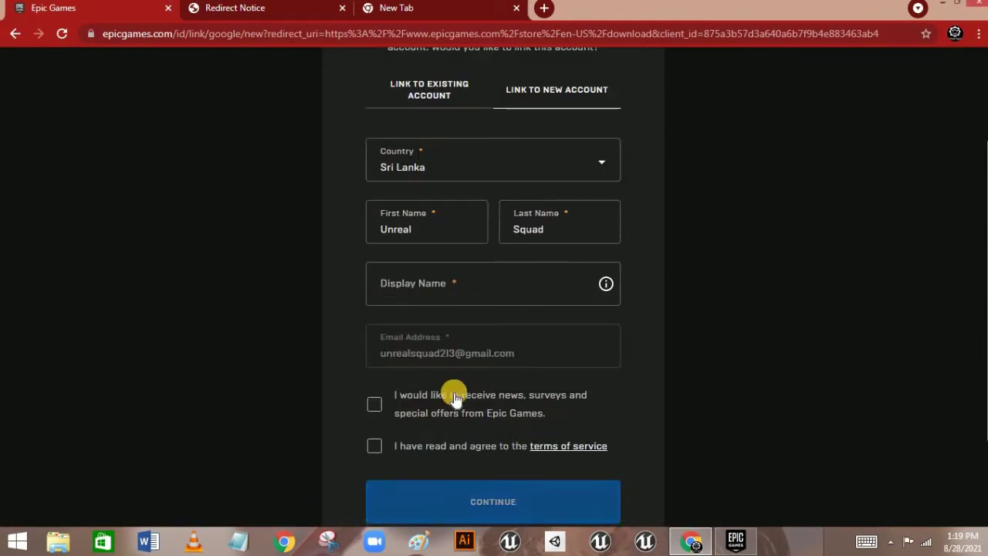
scroll(489, 376, "up", 1)
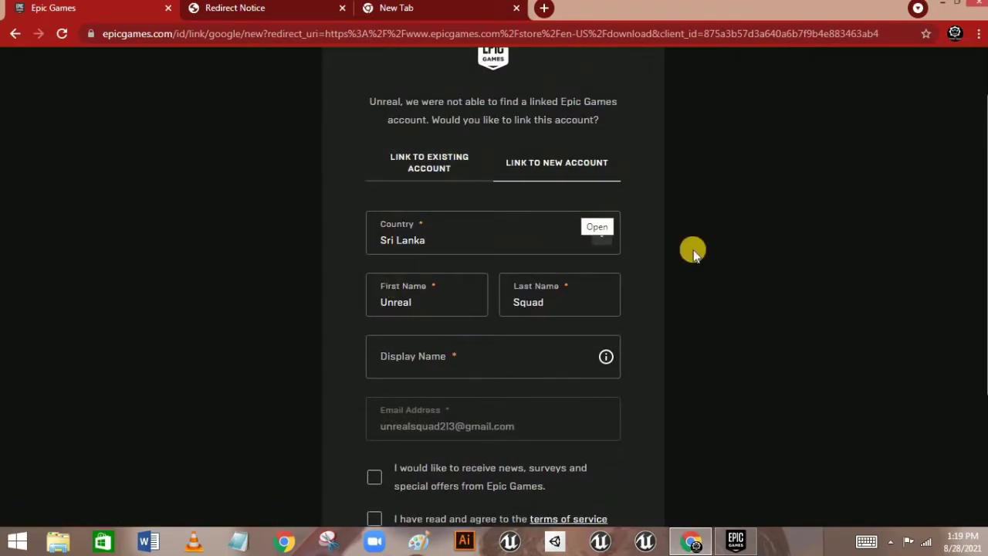
scroll(531, 322, "down", 1)
scroll(531, 323, "down", 3)
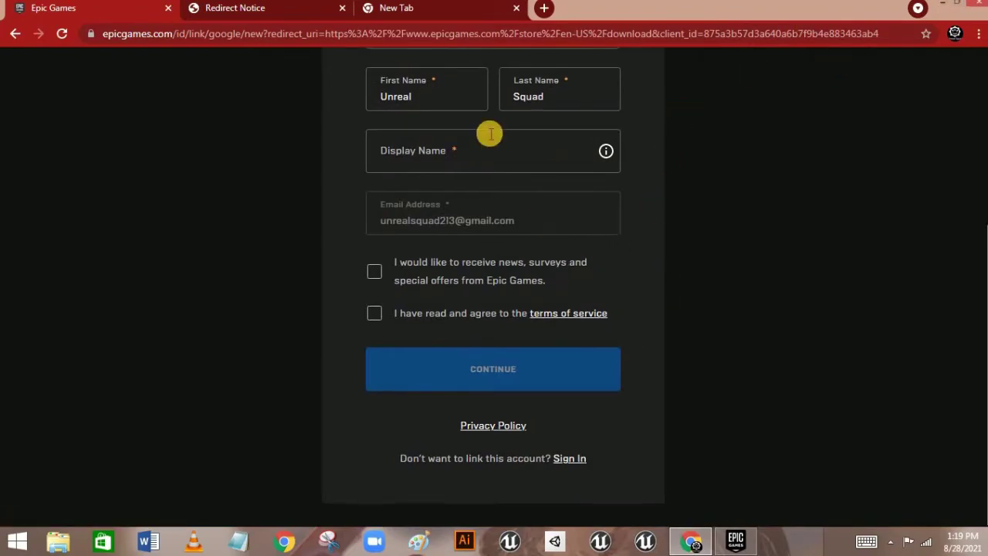
scroll(487, 132, "up", 2)
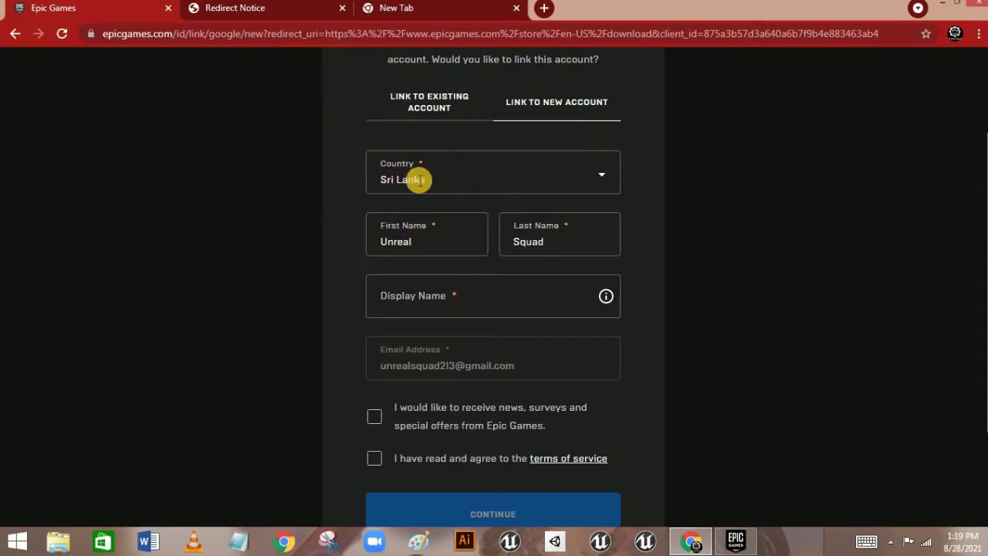
scroll(417, 154, "down", 2)
scroll(404, 168, "up", 2)
scroll(446, 127, "down", 2)
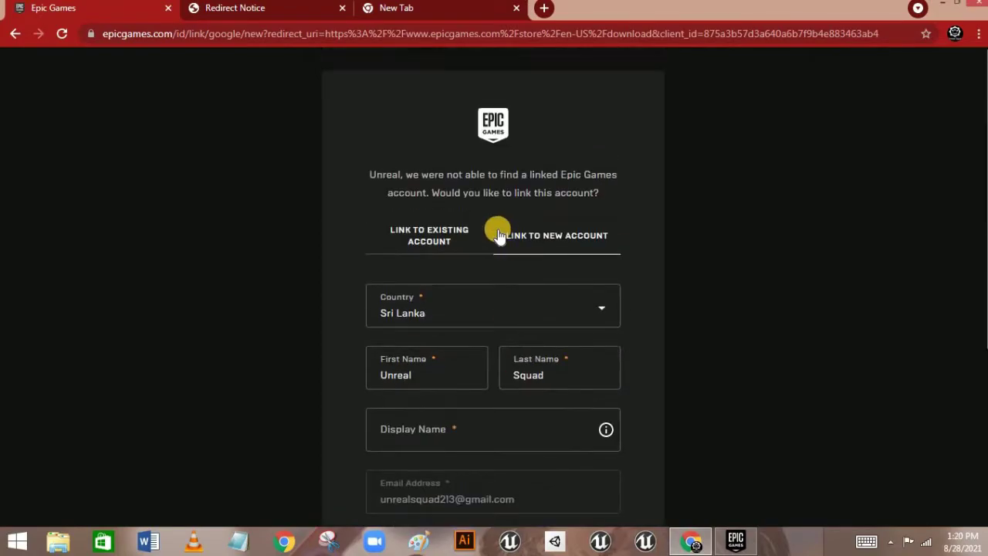
left_click(499, 232)
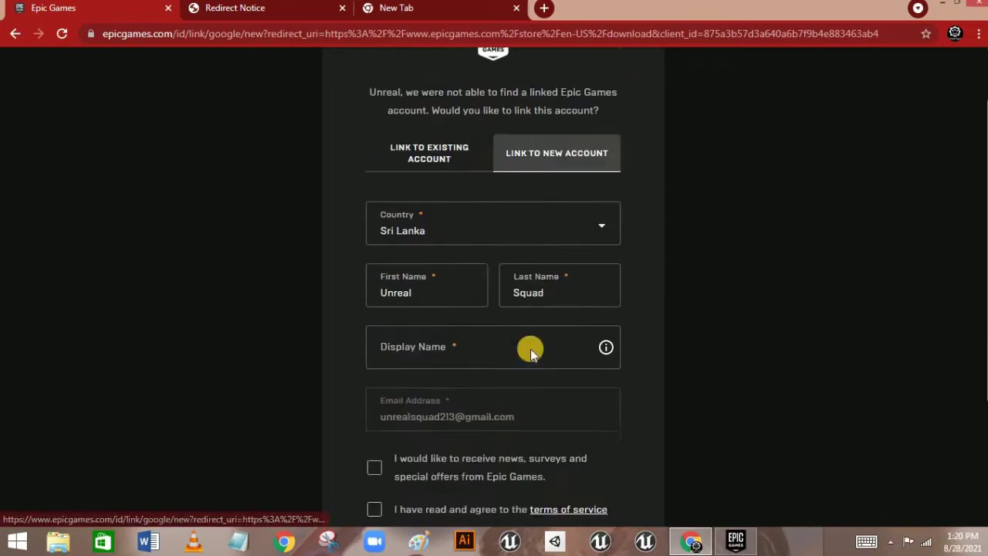
scroll(533, 347, "down", 3)
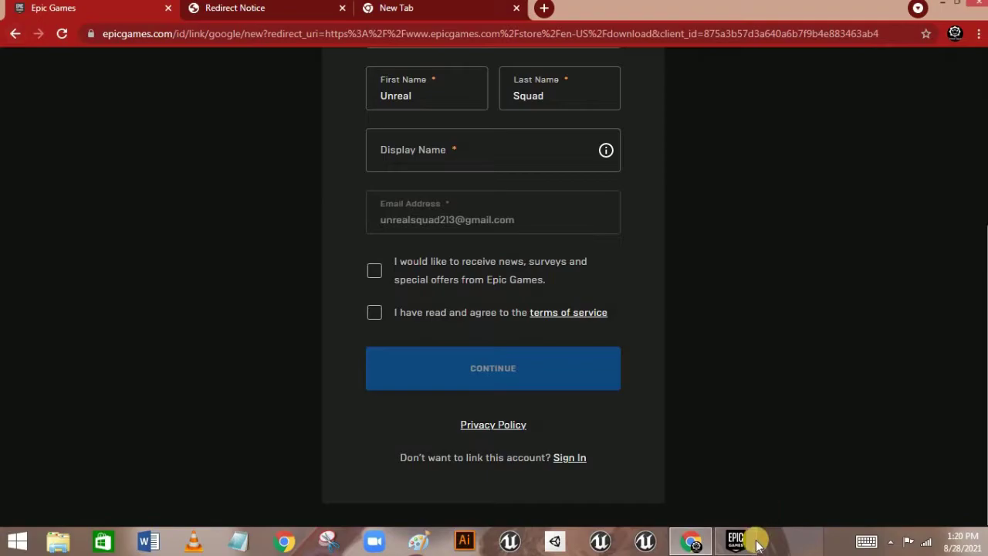
Browse the Unreal Engine news page in the launcher, then go to the Library listing 4.23.1 and 4.26.2.
mouse_move(752, 536)
left_click(700, 417)
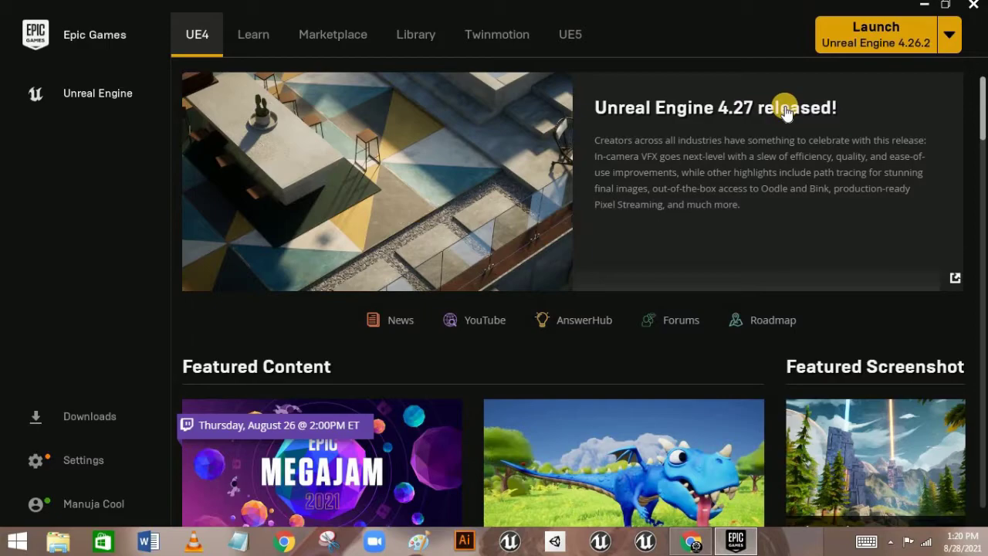
scroll(883, 159, "down", 2)
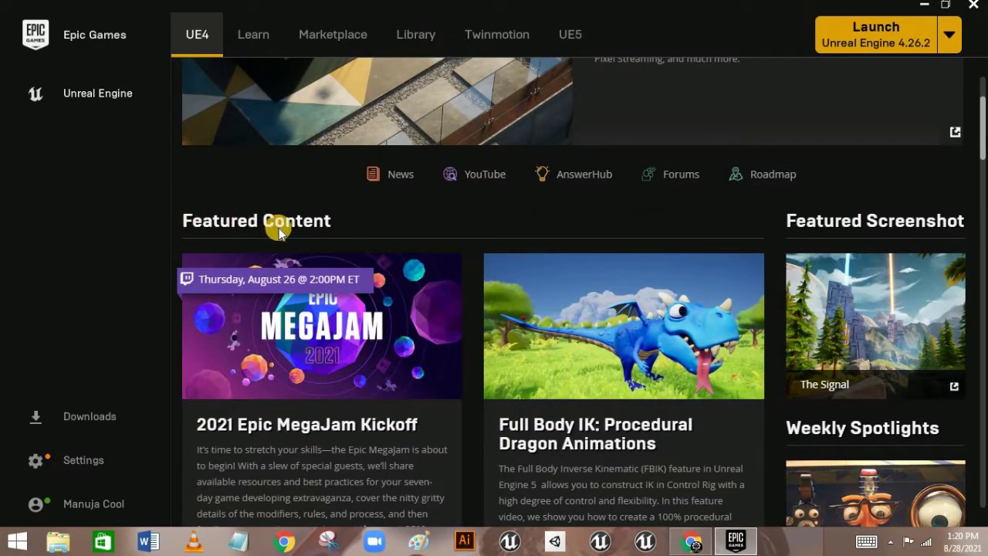
scroll(409, 240, "down", 1)
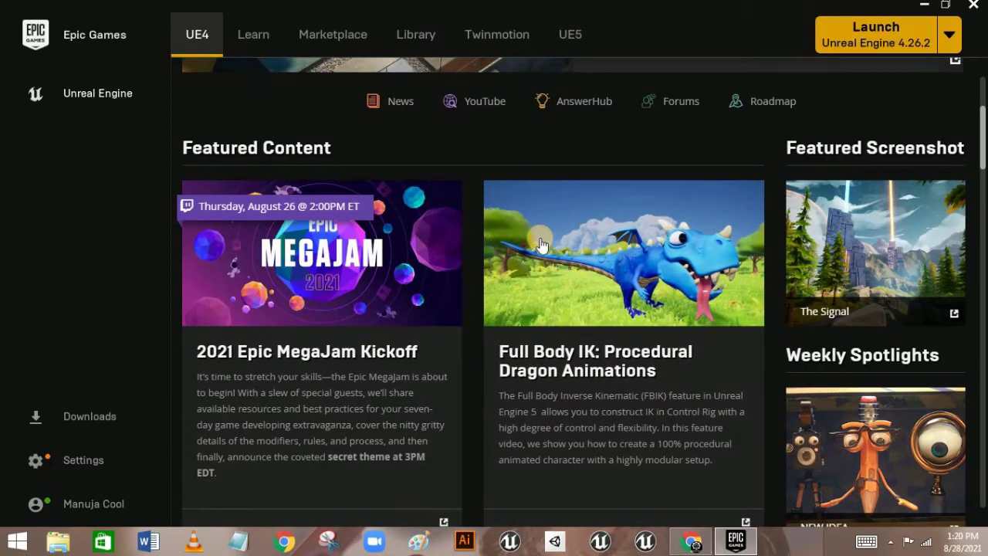
scroll(580, 260, "down", 5)
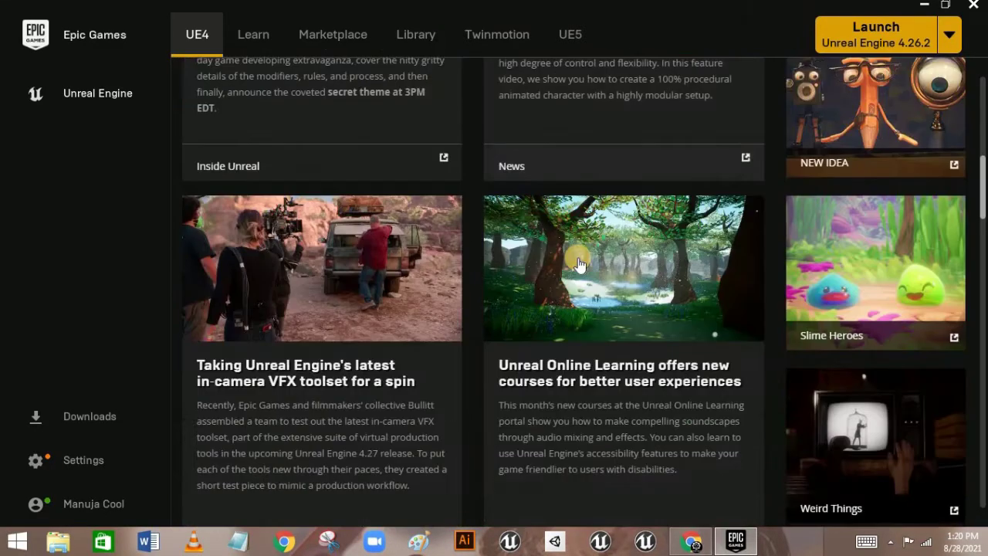
scroll(579, 263, "down", 11)
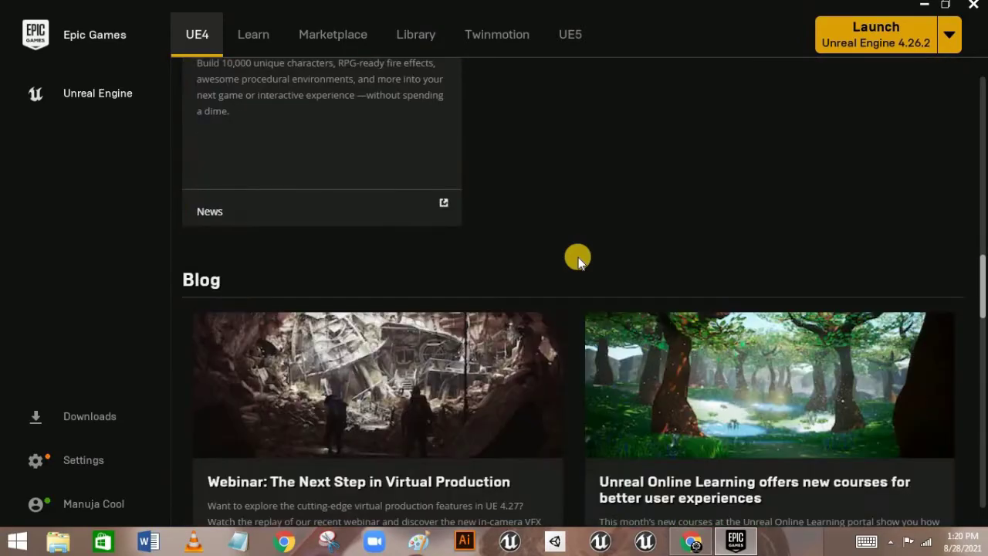
scroll(578, 257, "down", 1)
scroll(637, 234, "up", 15)
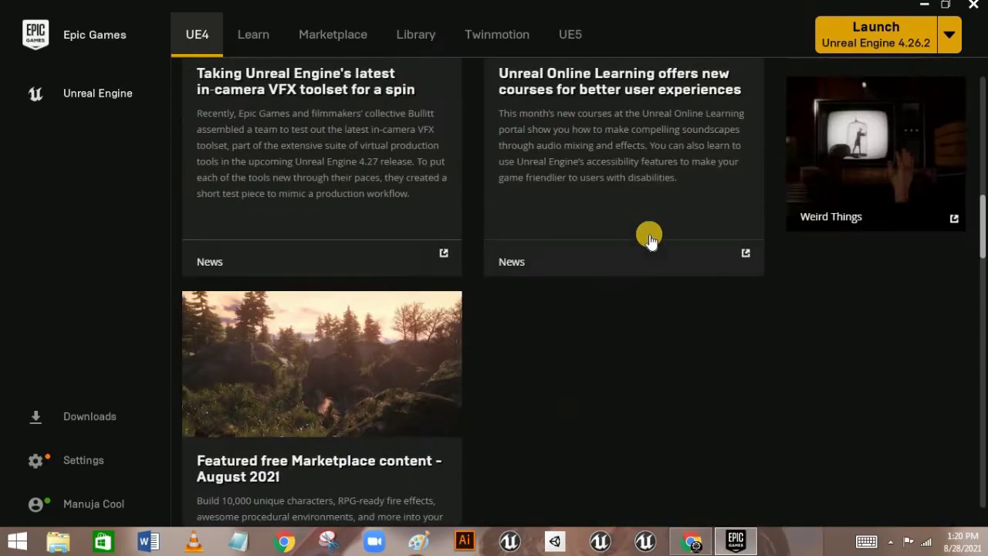
scroll(653, 238, "up", 2)
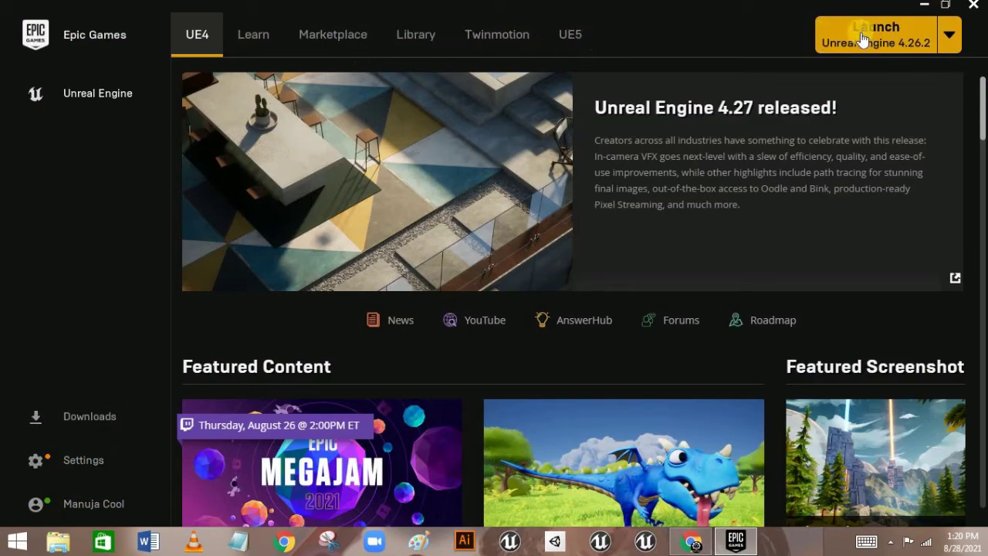
left_click(418, 40)
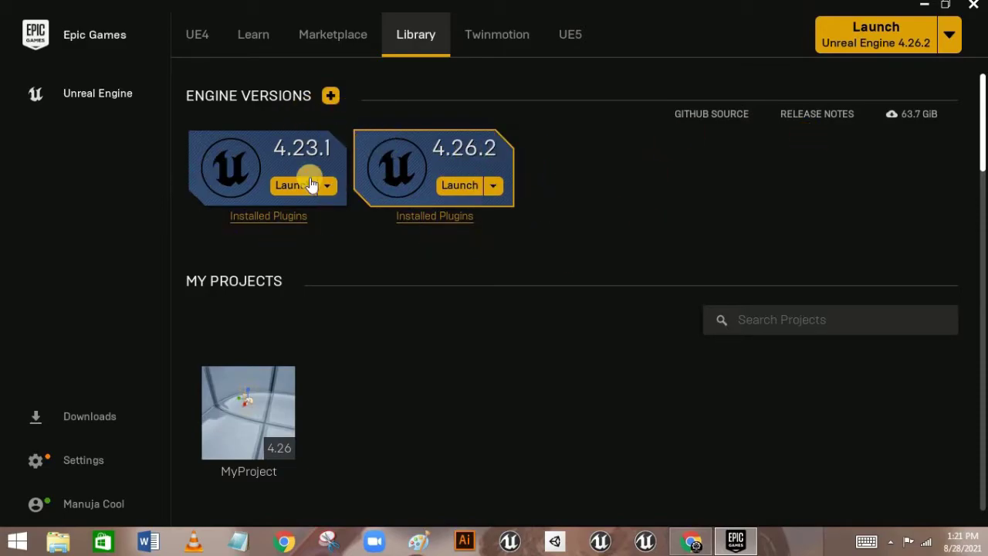
Add a 4.27.0 engine version slot, then remove it again.
left_click(338, 95)
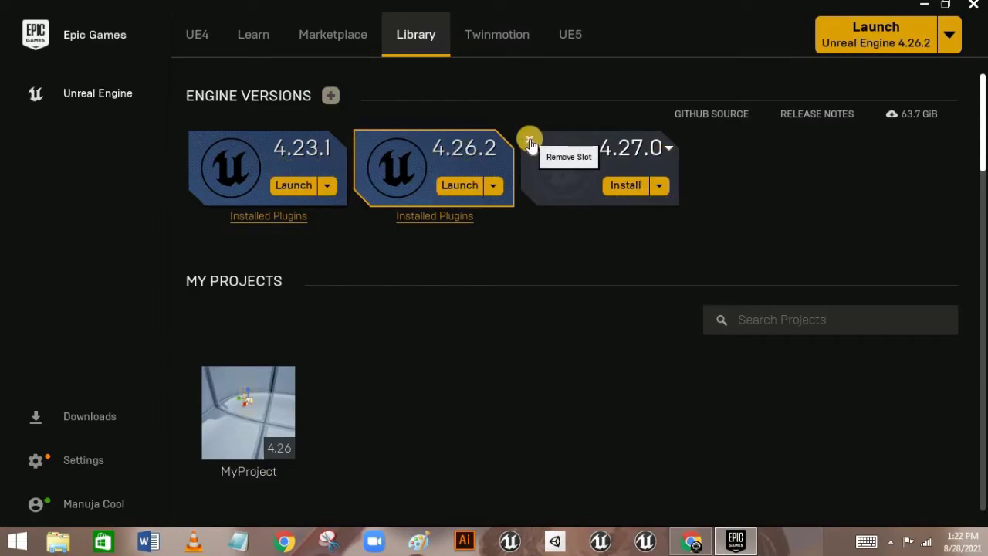
left_click(529, 141)
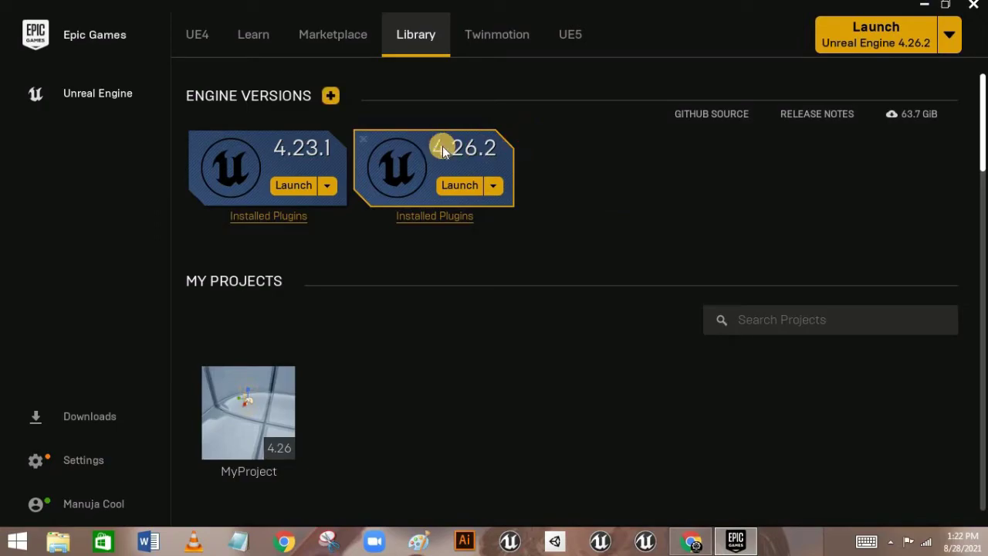
scroll(263, 316, "down", 1)
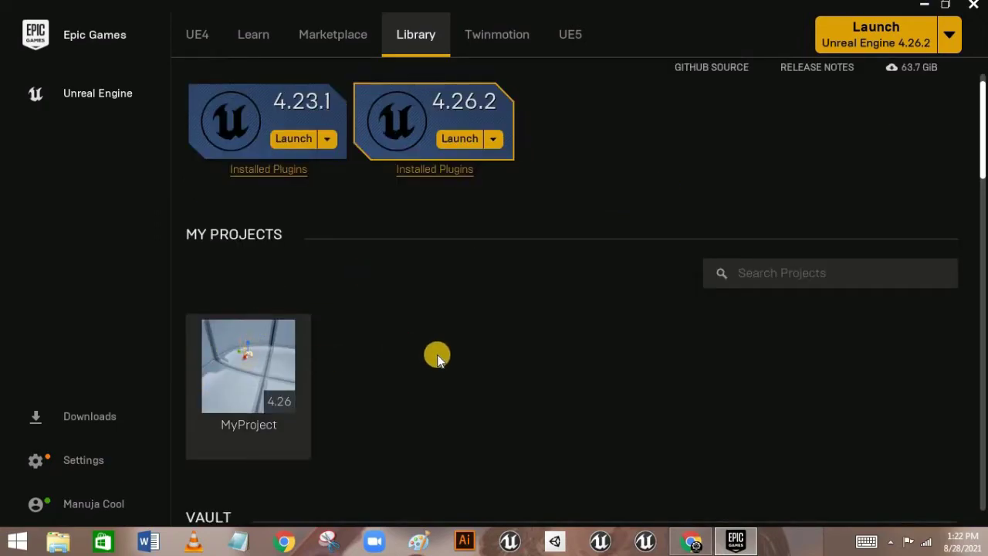
scroll(393, 332, "down", 1)
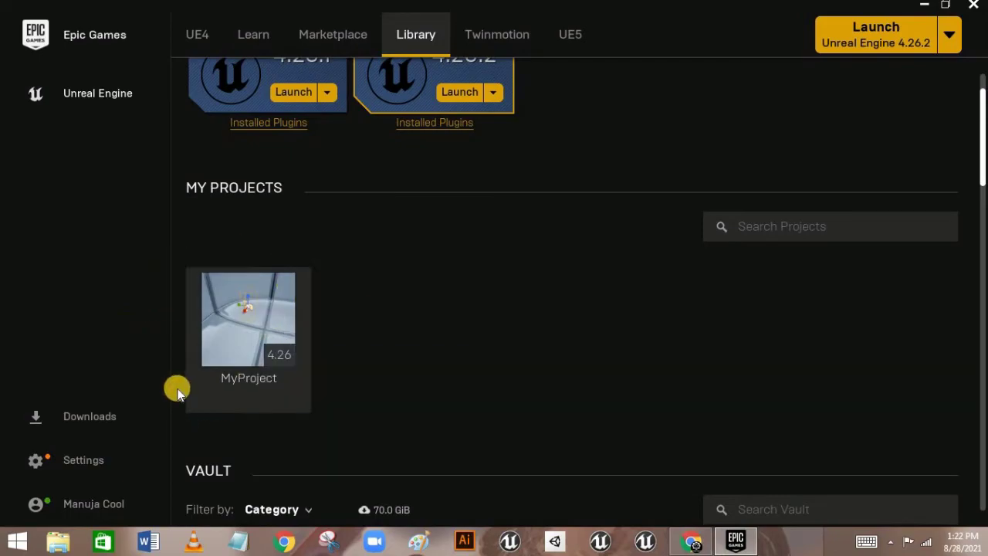
scroll(362, 333, "down", 1)
scroll(320, 368, "down", 4)
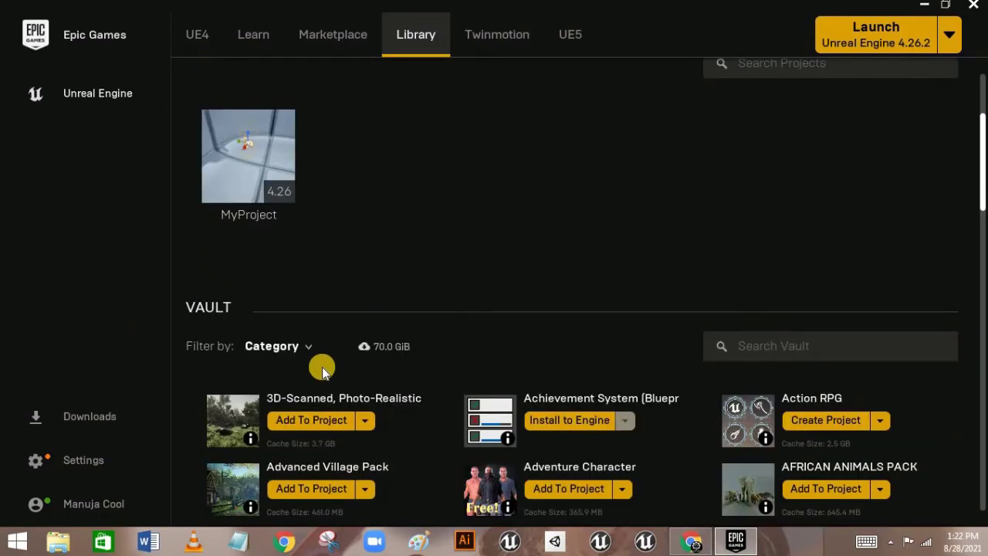
scroll(316, 337, "up", 2)
scroll(316, 341, "down", 10)
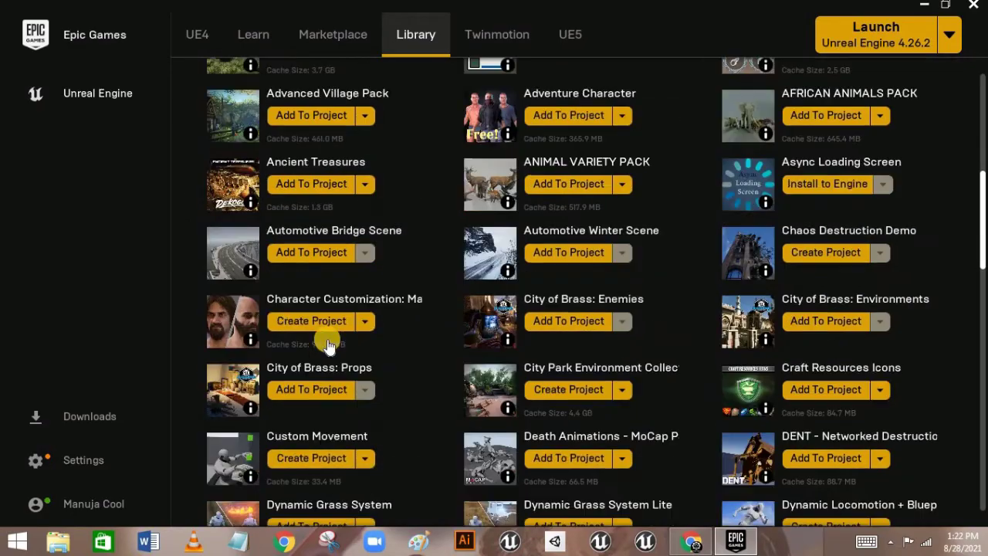
scroll(364, 361, "down", 6)
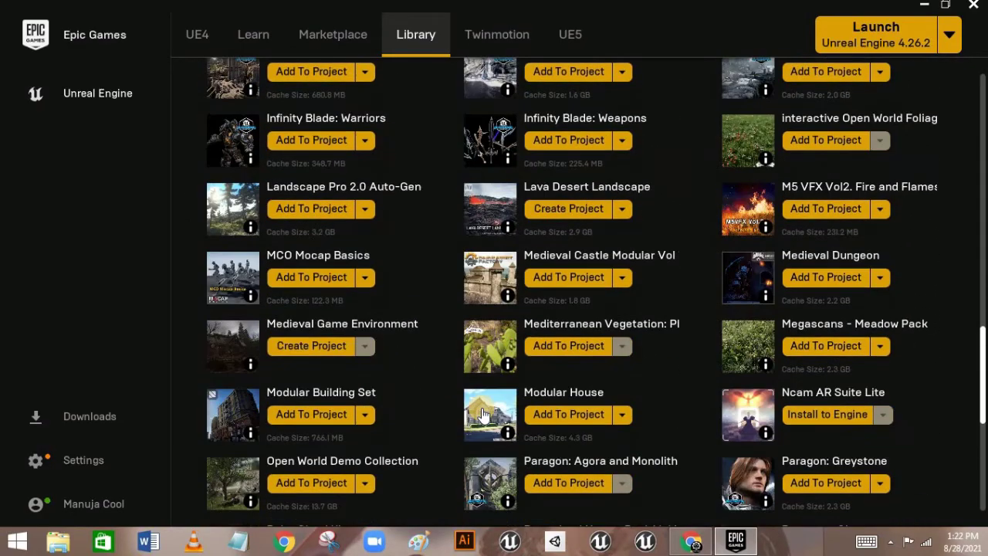
scroll(452, 371, "down", 3)
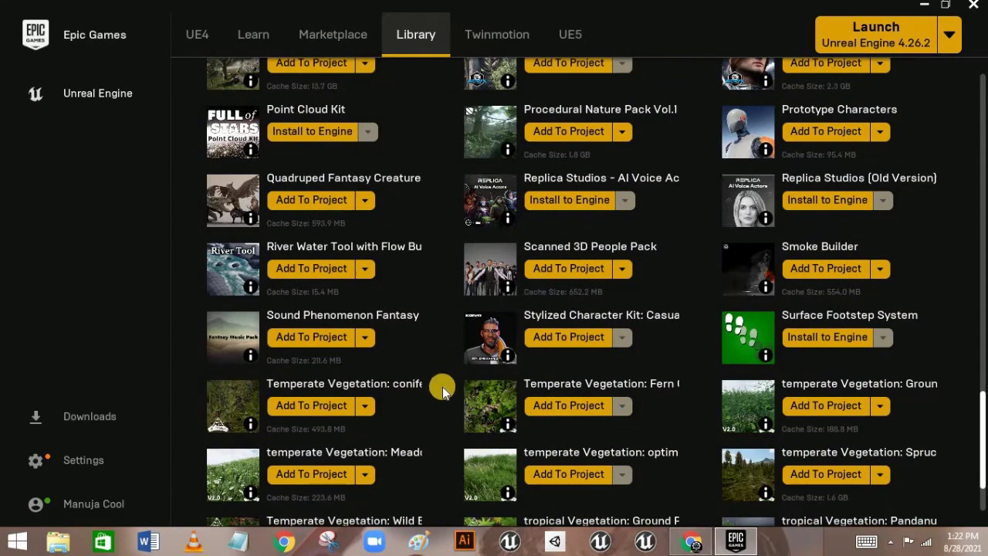
scroll(702, 404, "up", 4)
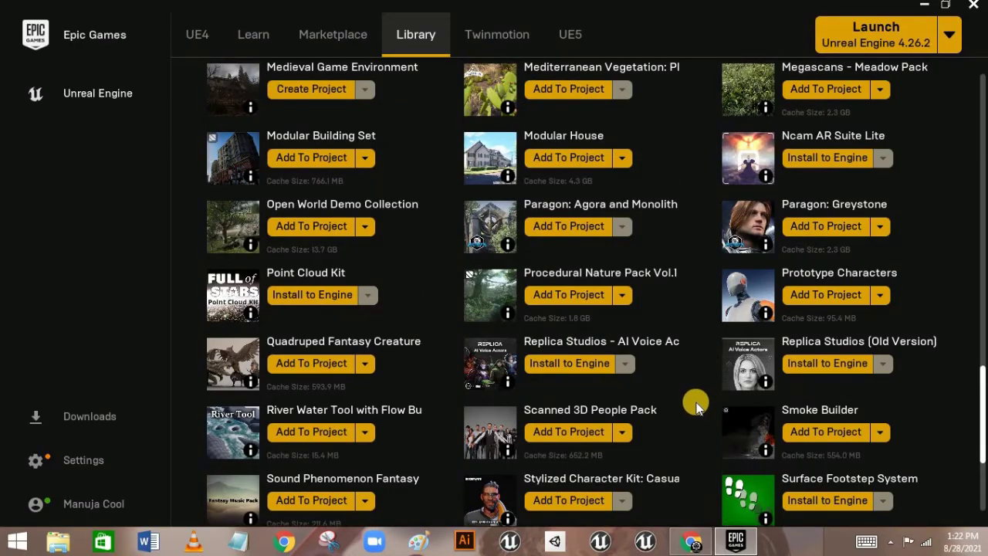
scroll(694, 404, "up", 6)
scroll(693, 404, "up", 8)
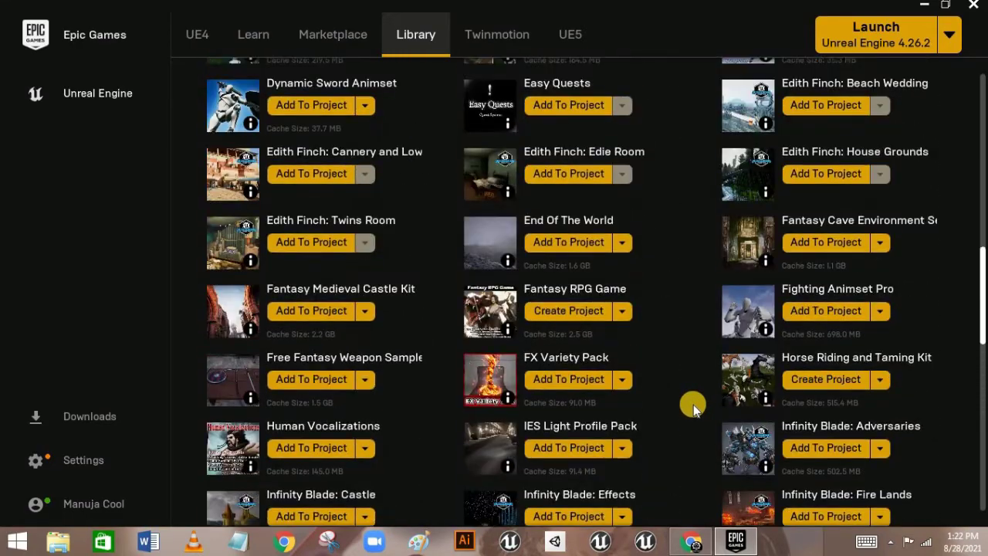
scroll(693, 405, "up", 5)
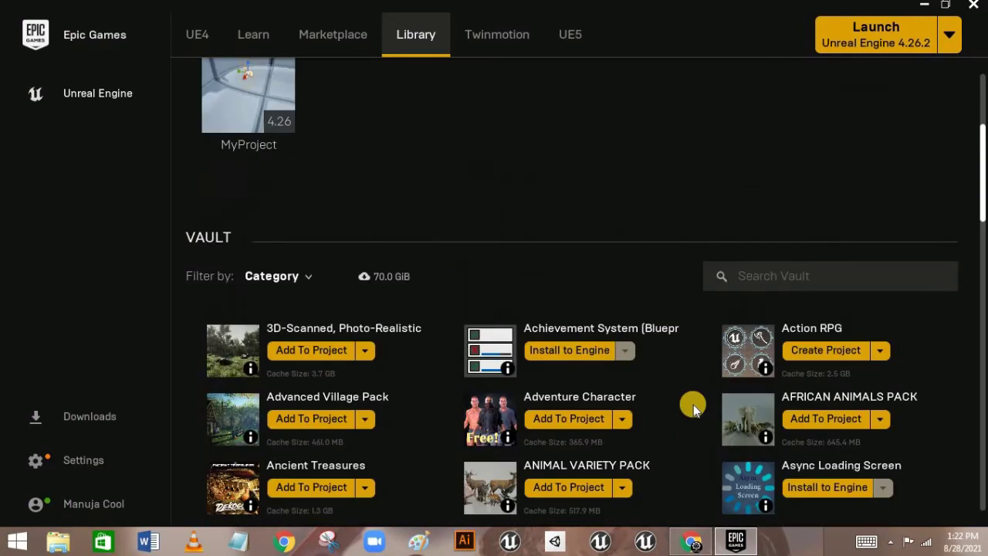
scroll(822, 383, "down", 3)
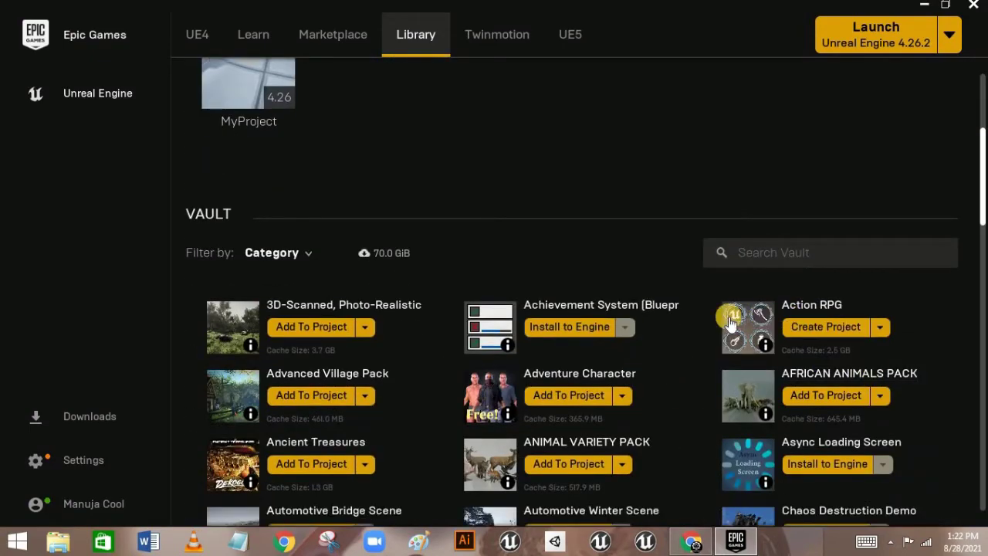
scroll(561, 357, "up", 1)
scroll(561, 357, "up", 3)
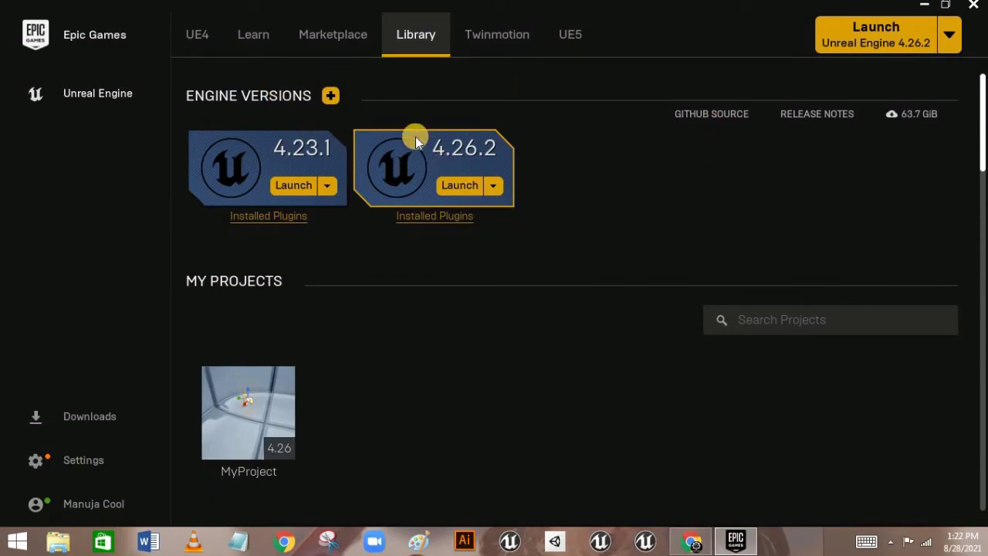
left_click(330, 94)
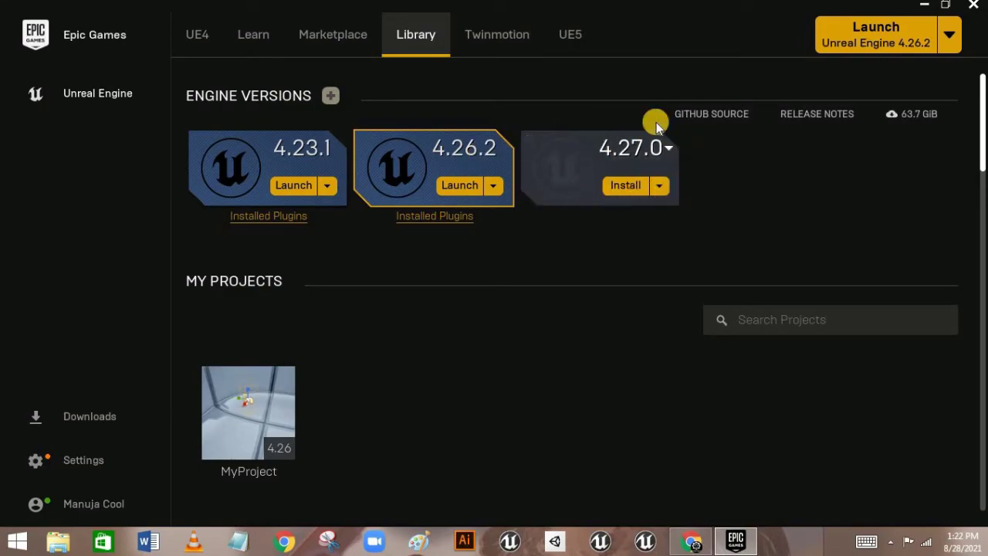
Keep version 4.27.0 for the new engine slot and make it the current engine.
left_click(660, 146)
scroll(649, 179, "down", 8)
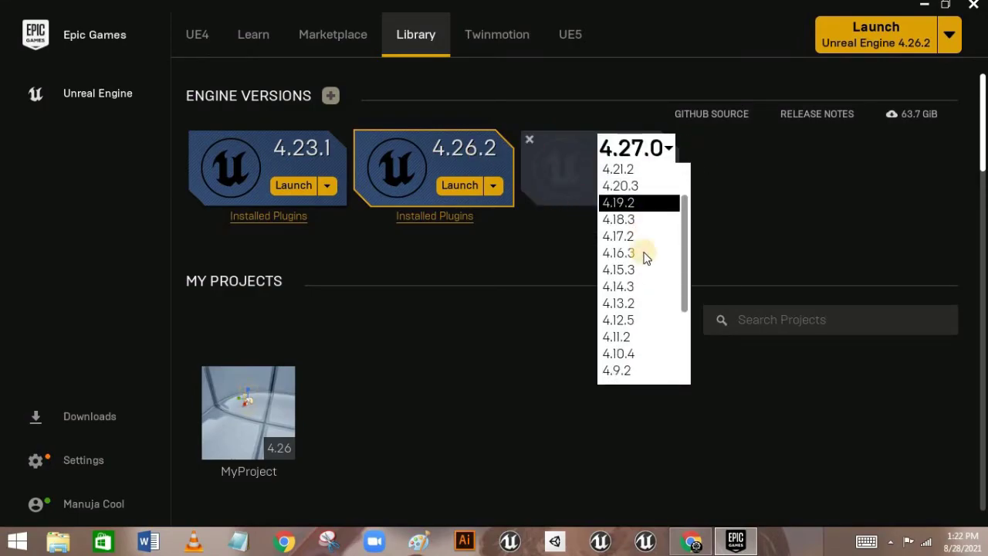
scroll(645, 284, "up", 10)
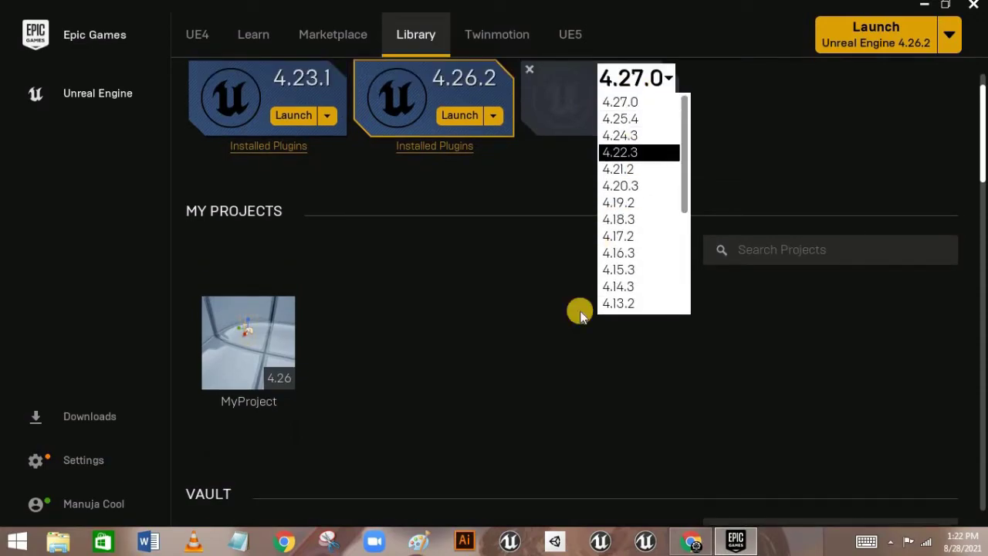
scroll(629, 124, "up", 1)
scroll(635, 140, "up", 1)
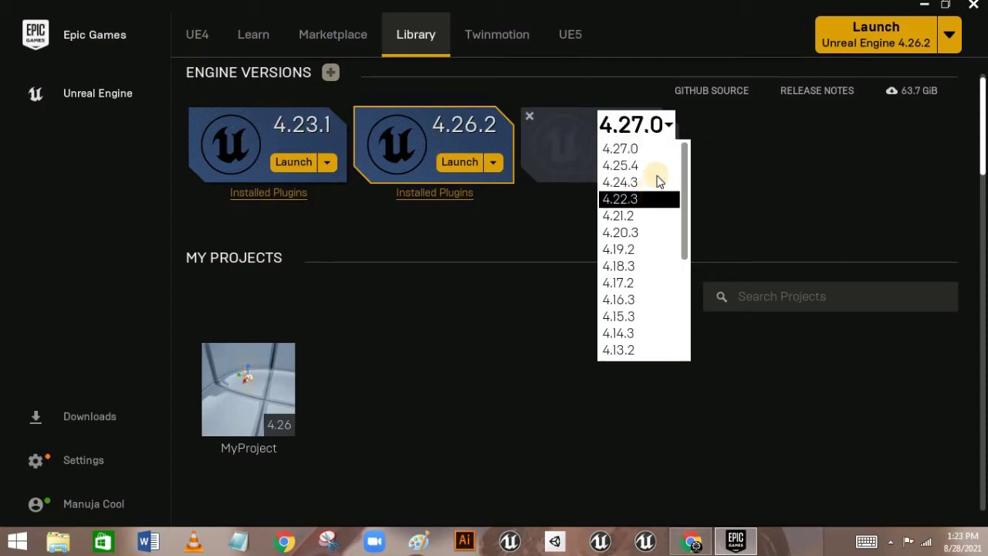
scroll(653, 189, "up", 1)
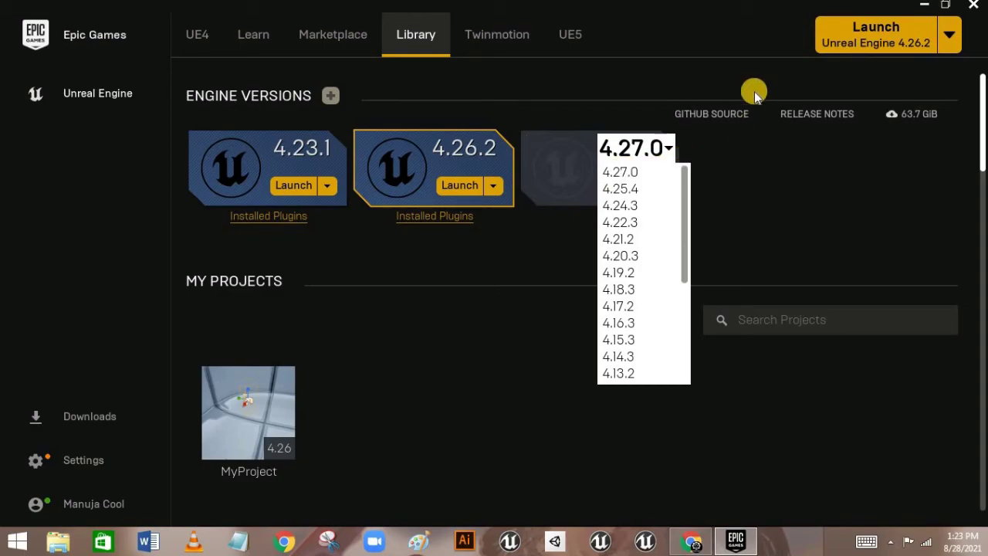
left_click(739, 147)
left_click(653, 161)
left_click(656, 171)
left_click(659, 185)
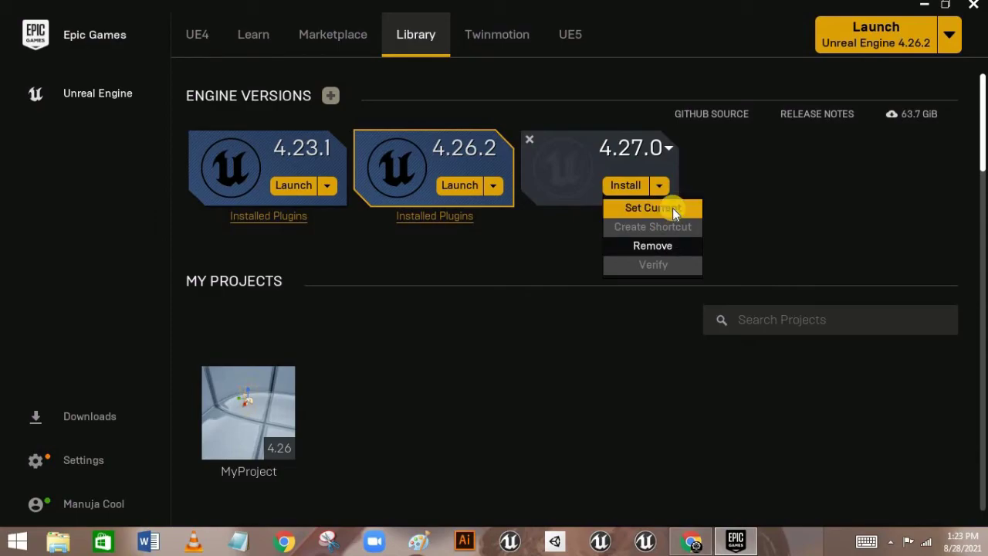
left_click(672, 208)
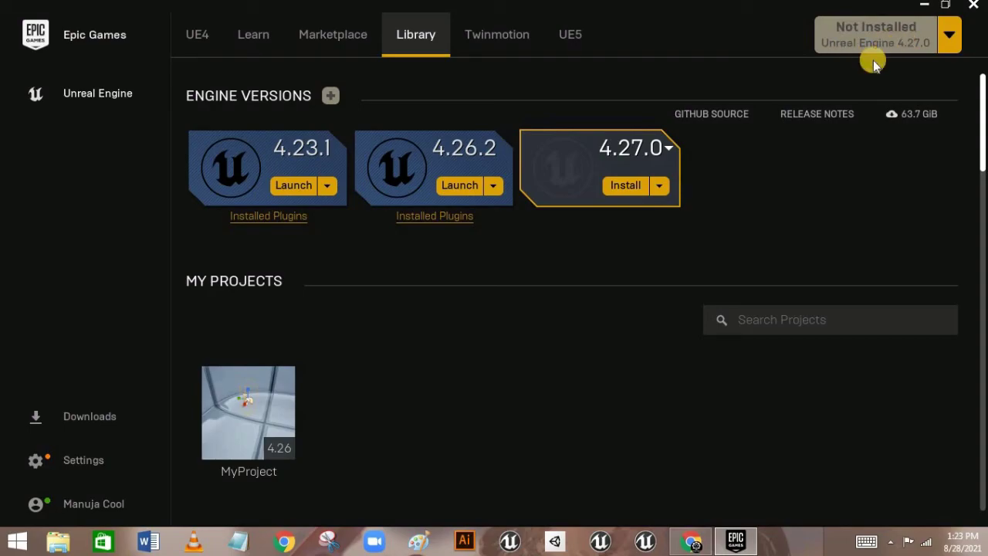
Set 4.26.2 back as the current engine and scroll down to the Vault assets.
left_click(497, 185)
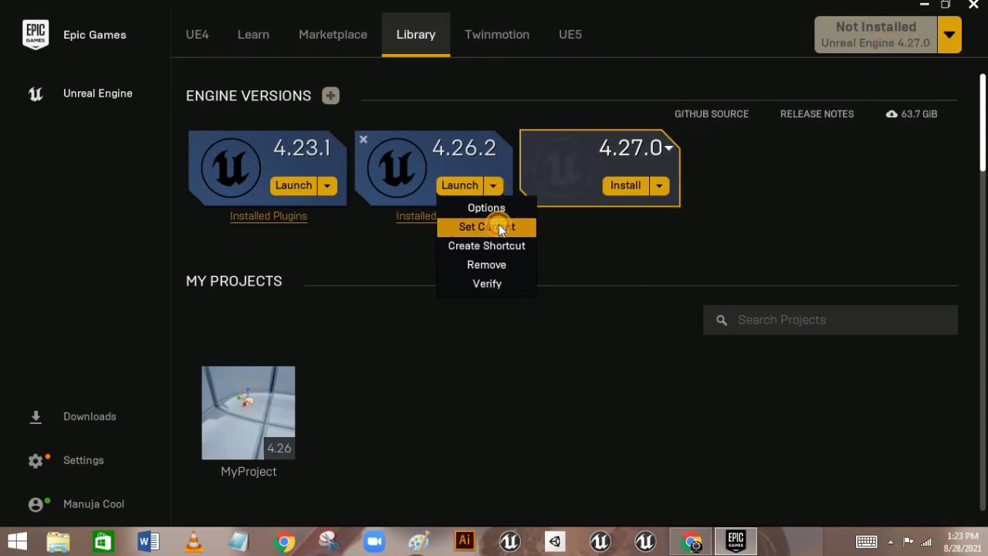
left_click(500, 224)
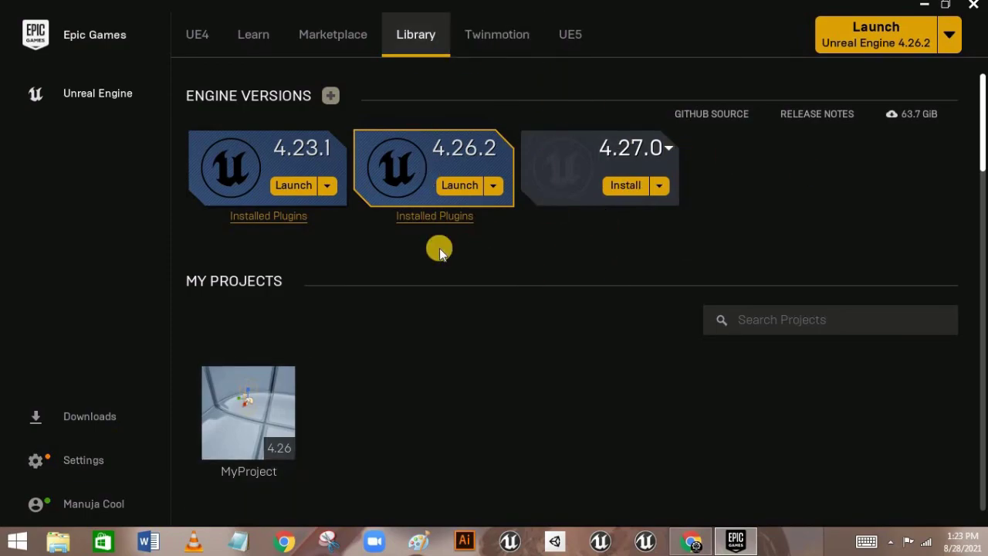
scroll(439, 248, "down", 5)
scroll(478, 269, "down", 12)
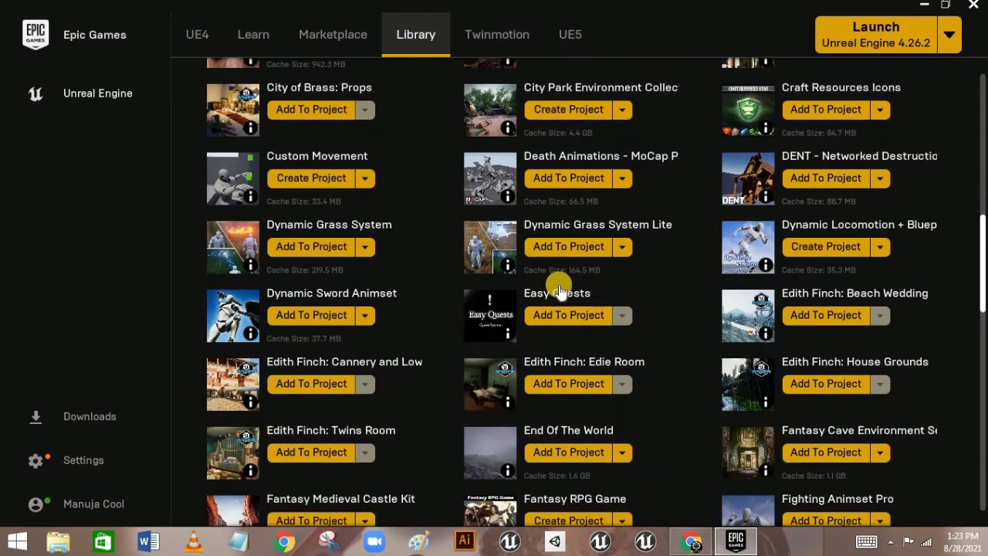
scroll(587, 287, "up", 7)
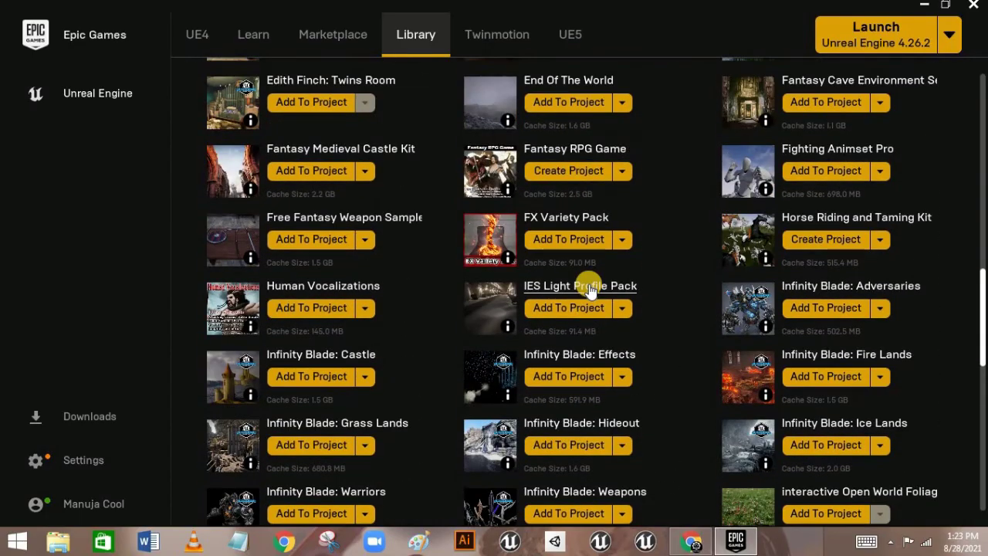